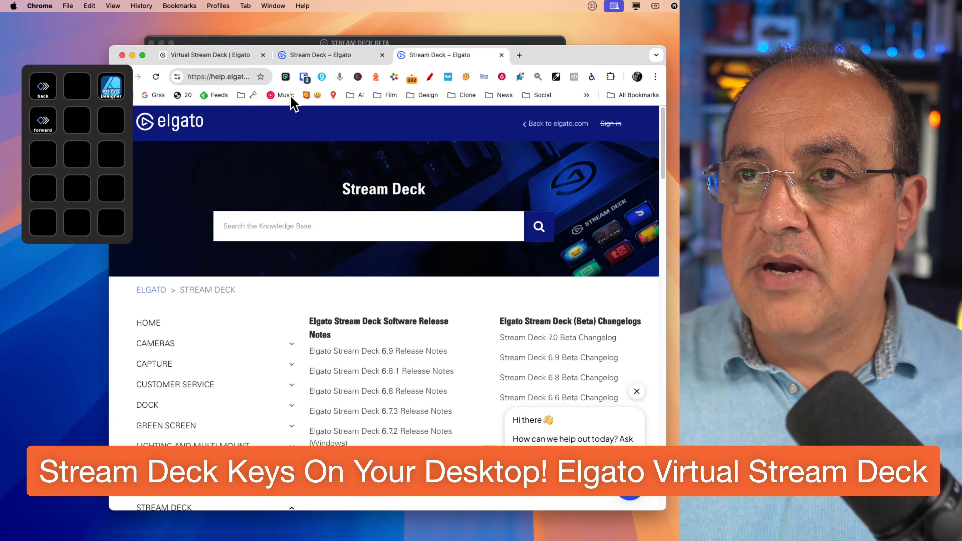
Switch to the Stream Deck app and add a second virtual device.
left_click(196, 52)
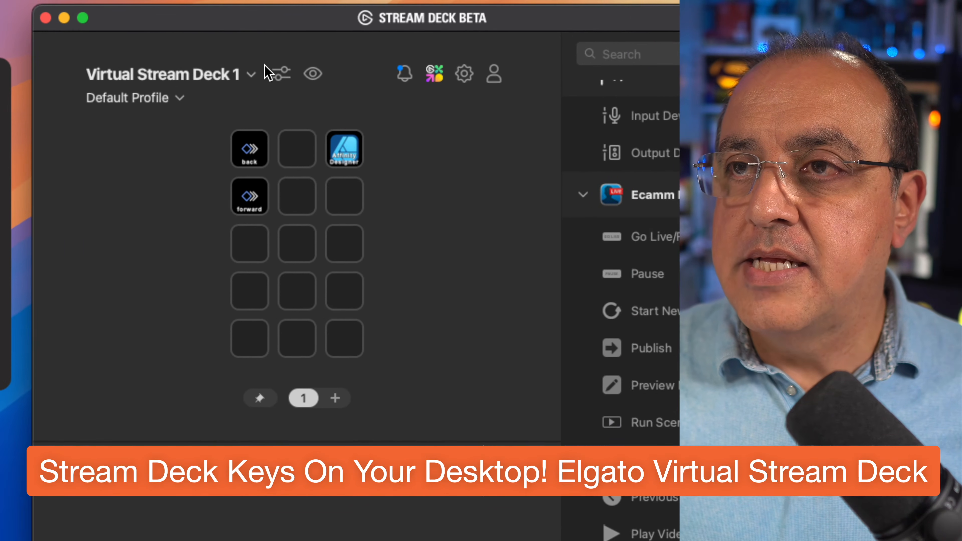
left_click(267, 72)
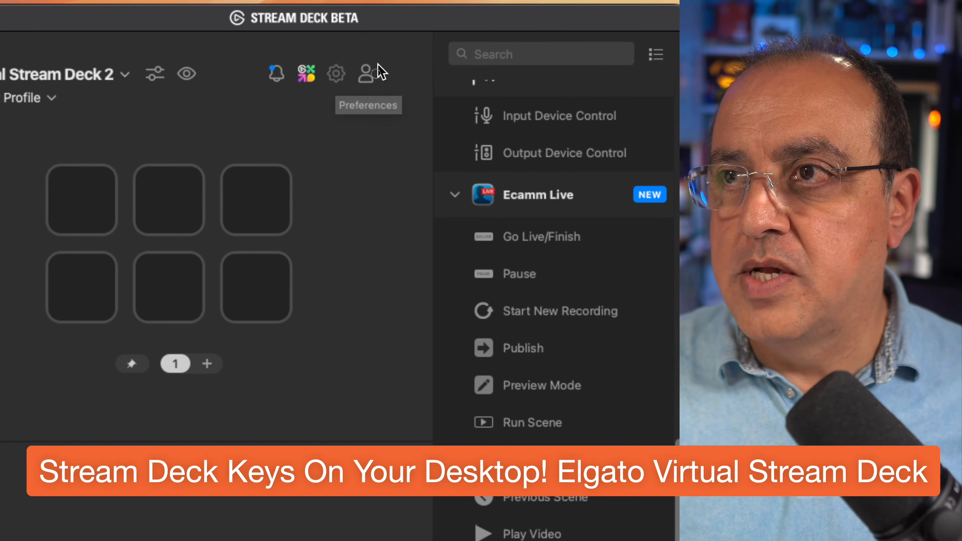
Forget the Virtual Stream Deck 2 device in the device preferences and close the preferences.
left_click(378, 68)
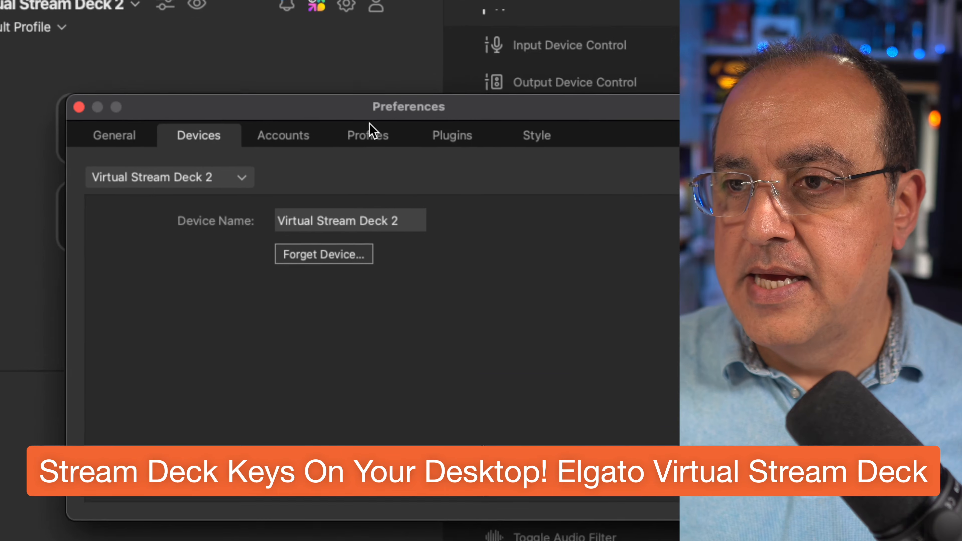
left_click(141, 138)
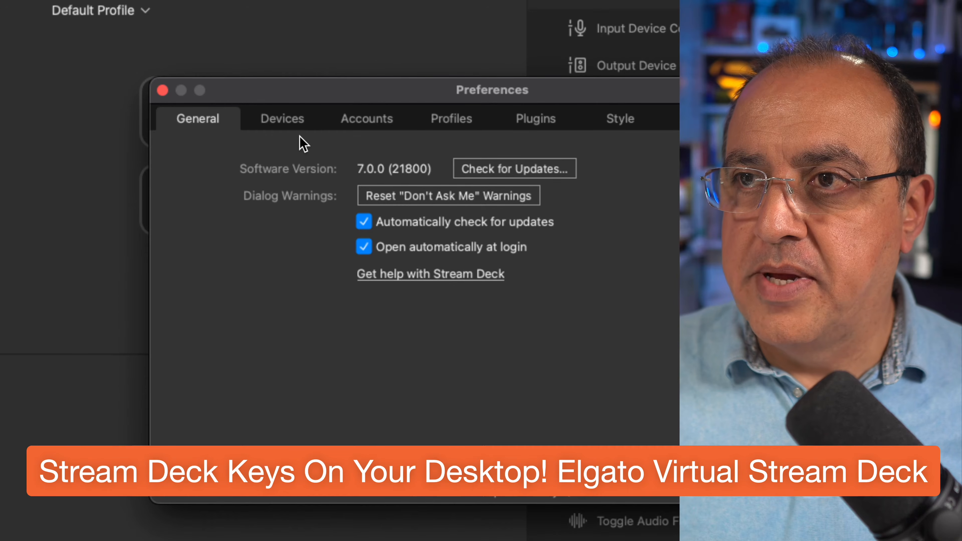
left_click(298, 129)
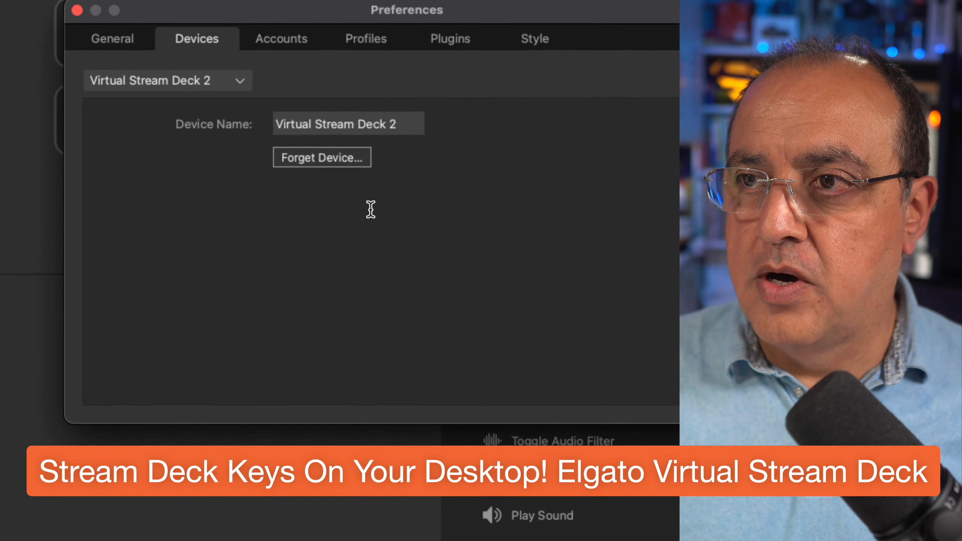
left_click(321, 180)
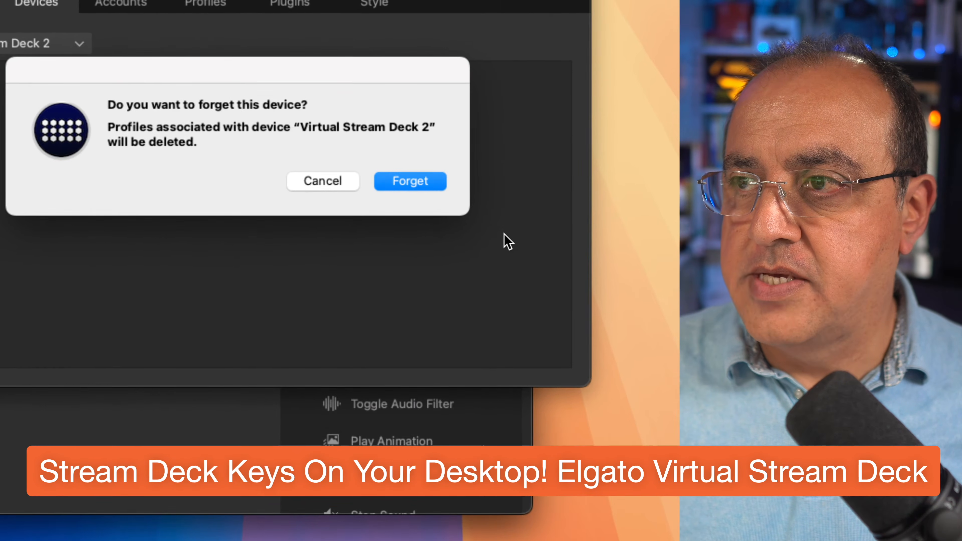
key("Return")
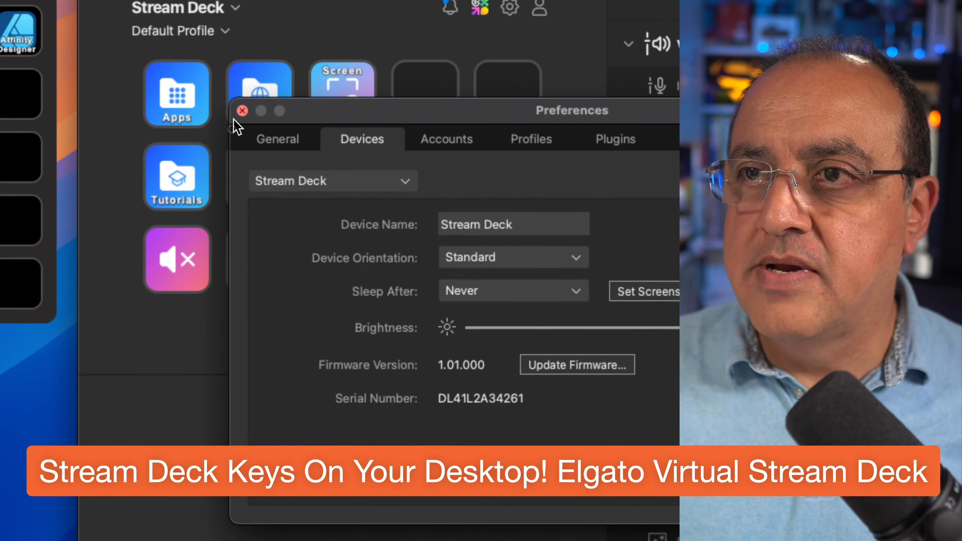
left_click(241, 110)
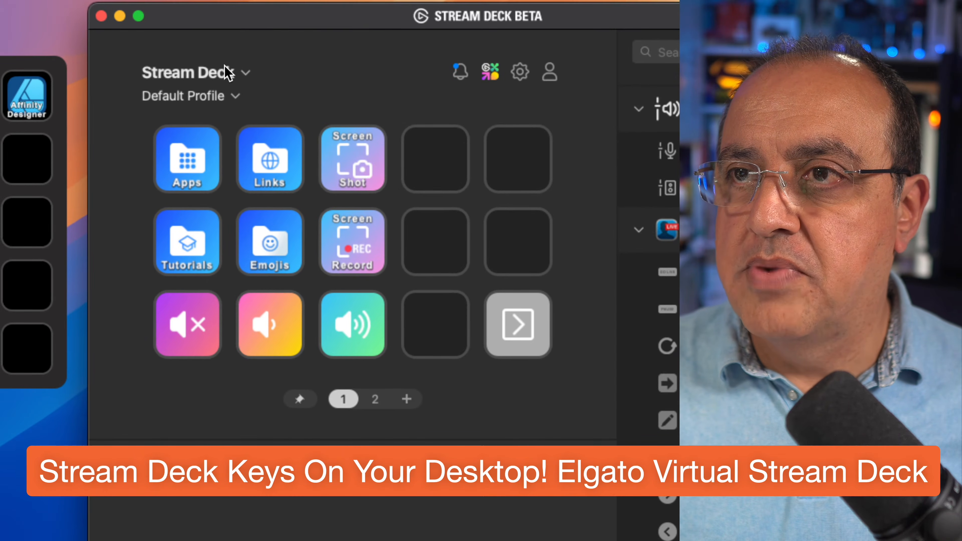
Select Virtual Stream Deck 1 and move its floating key panel closer to the upper-left corner of the desktop.
left_click(228, 72)
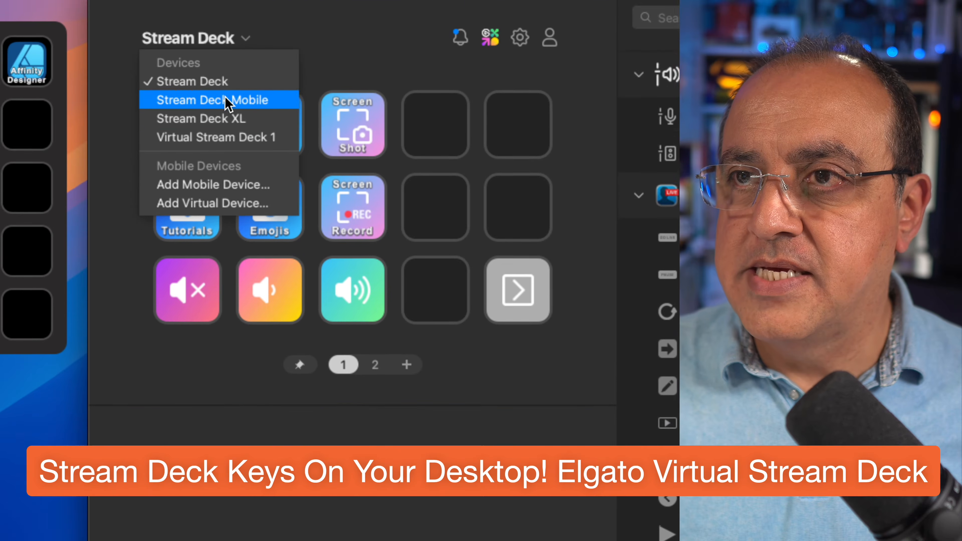
left_click(233, 179)
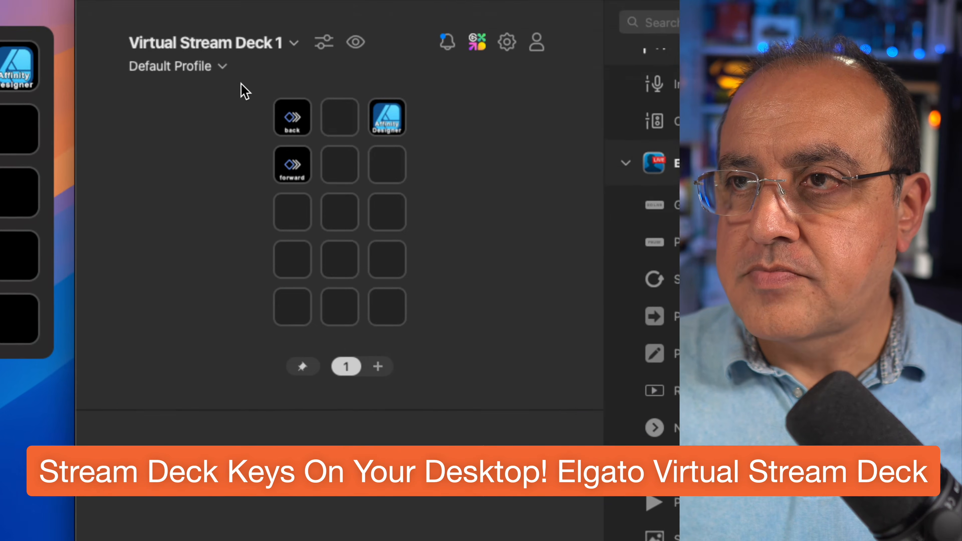
left_click(335, 13)
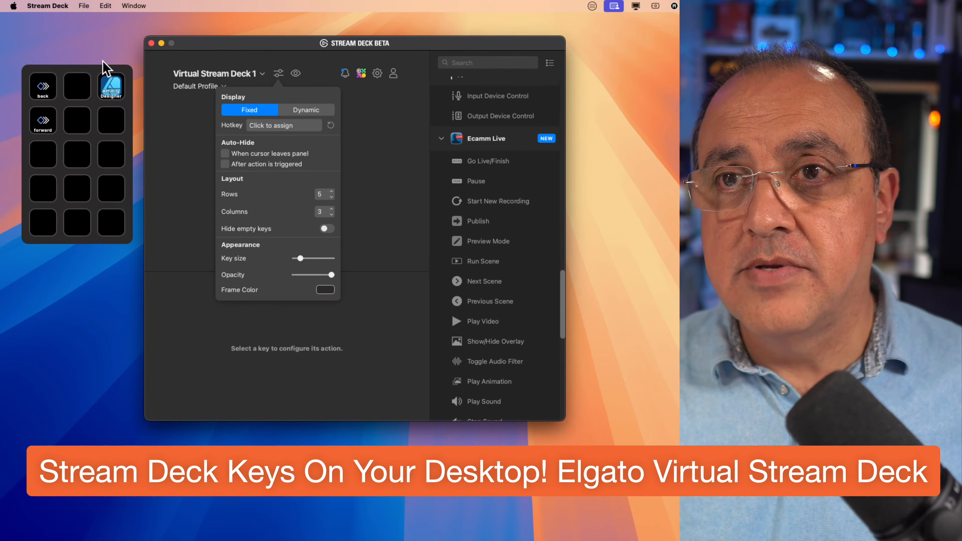
left_click(90, 115)
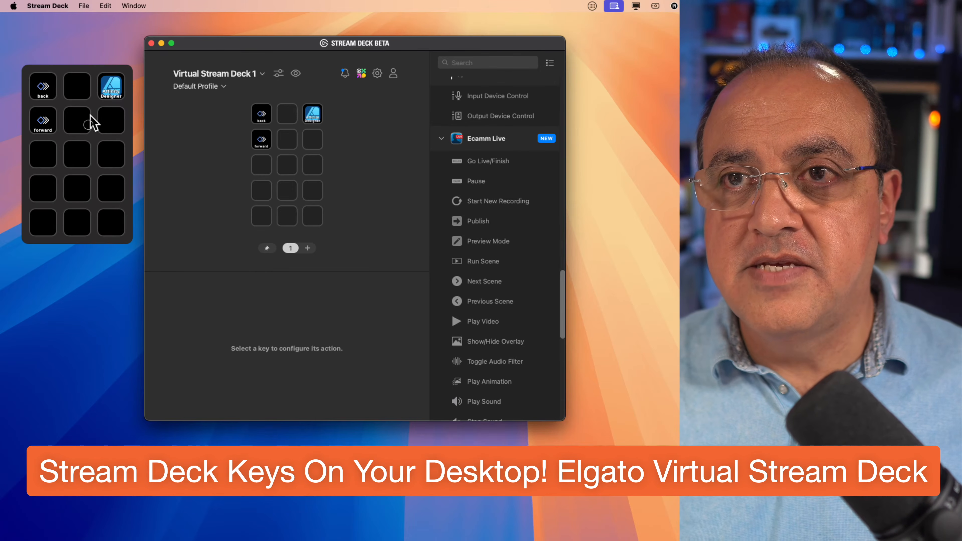
left_click_drag(94, 63, 78, 36)
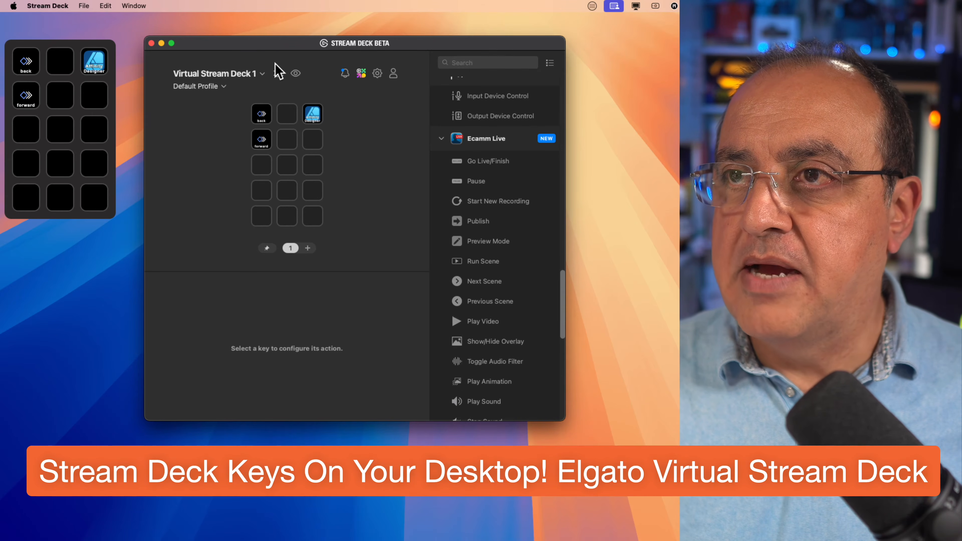
Assign Shift+S as the display hotkey of Virtual Stream Deck 1.
left_click(276, 72)
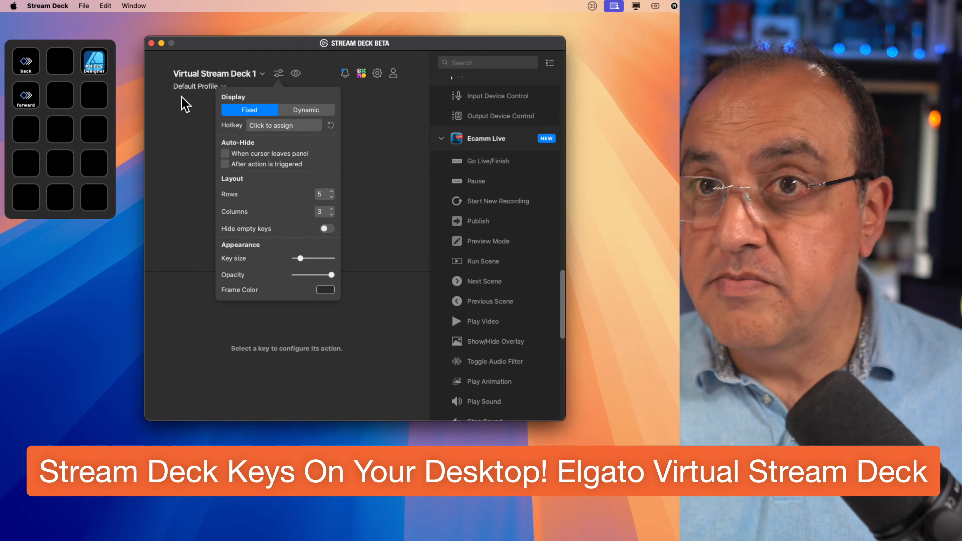
left_click(264, 125)
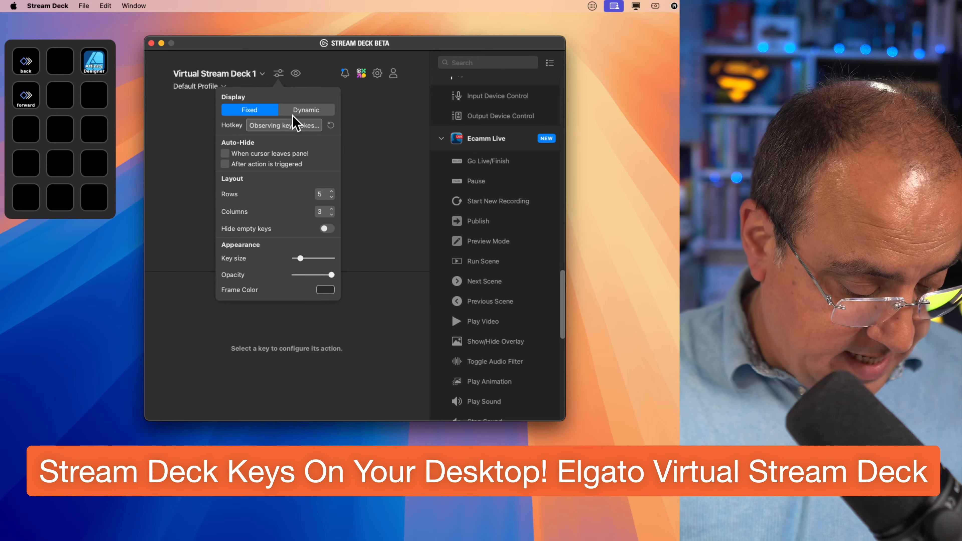
key("shift+s")
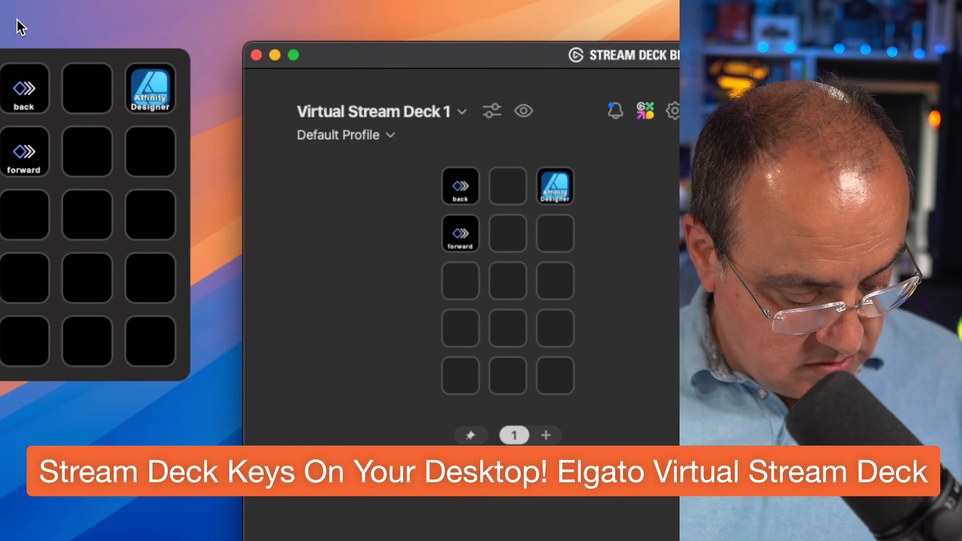
Test the assigned hotkey by hiding and showing the floating key panel several times.
key("shift+s")
key("shift+s")
key("shift+s")
key("shift+s")
key("shift+s")
key("shift+s")
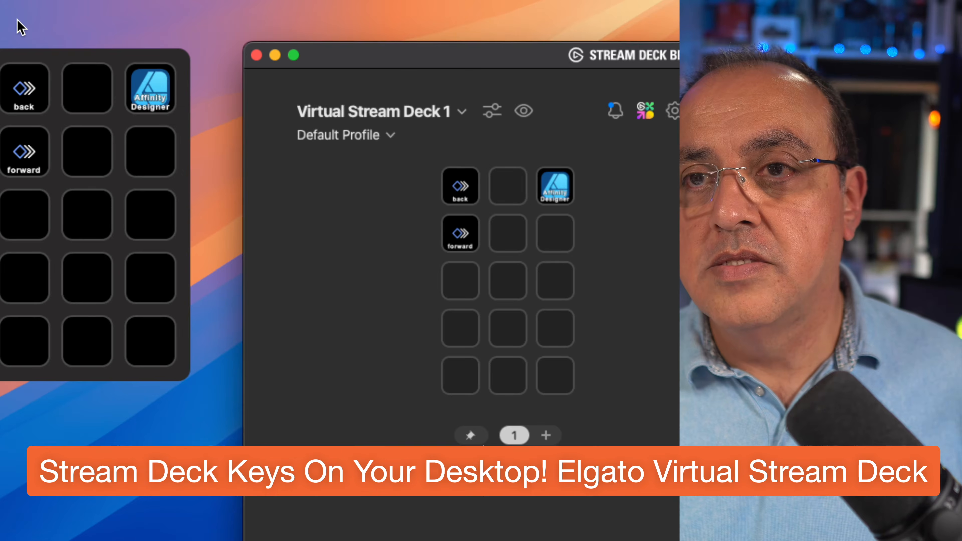
key("shift+s")
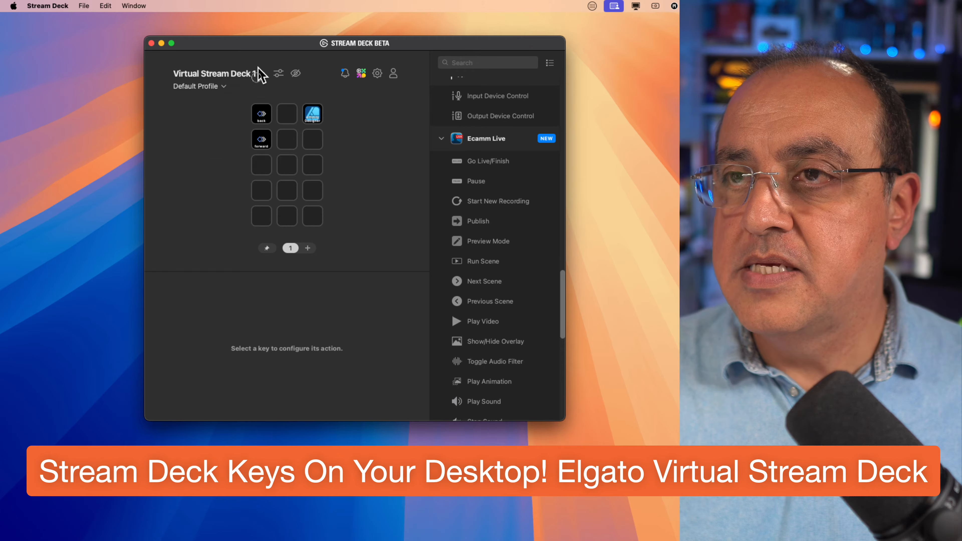
Place a VSD Toggle action on the last key in the top row of the physical Stream Deck device.
left_click(260, 75)
left_click(232, 97)
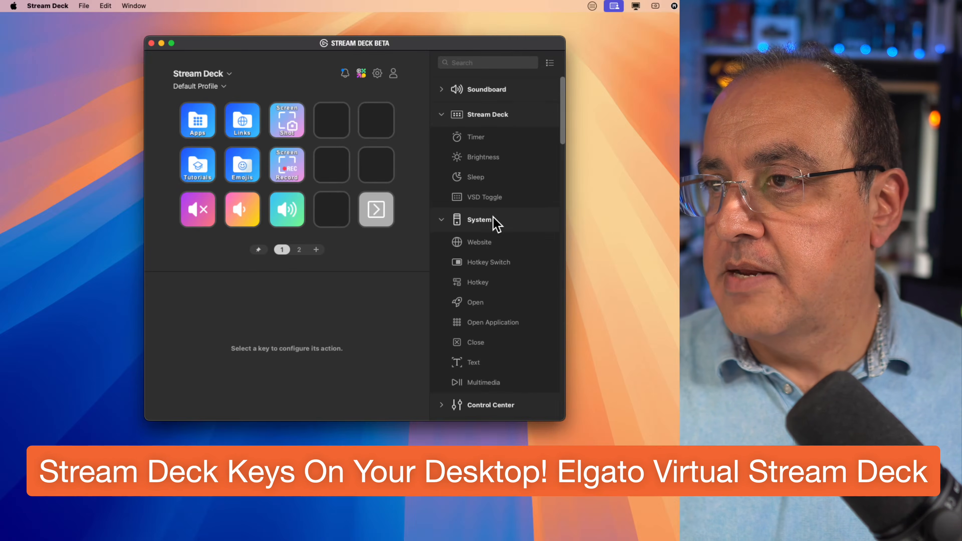
left_click_drag(464, 192, 380, 119)
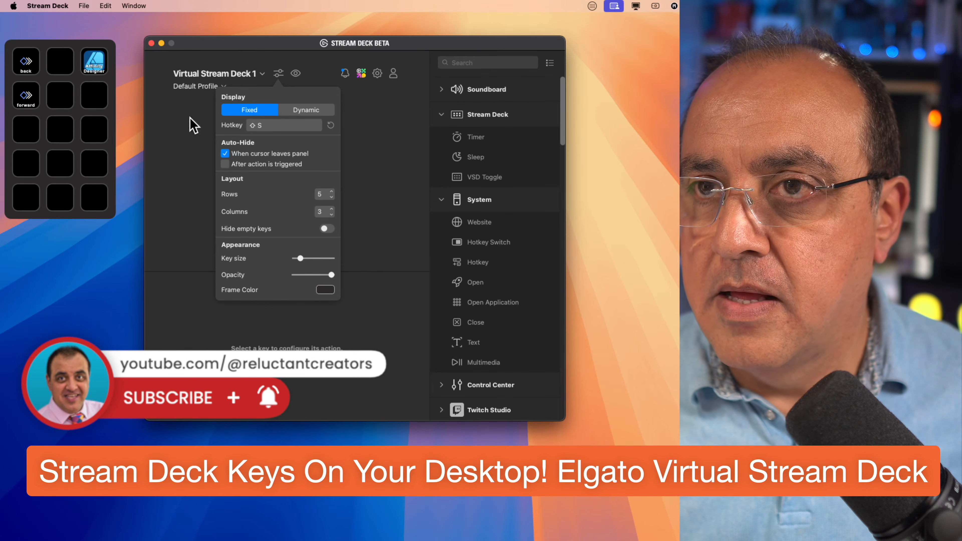
Bring the auto-hidden virtual panel back and set its auto-hide to only after an action is triggered.
left_click(57, 34)
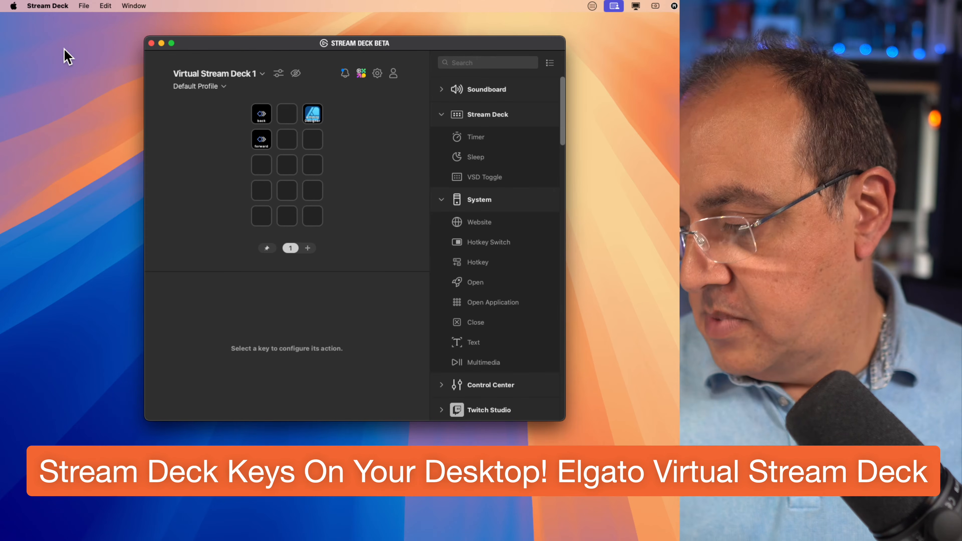
key("ctrl+shift+v")
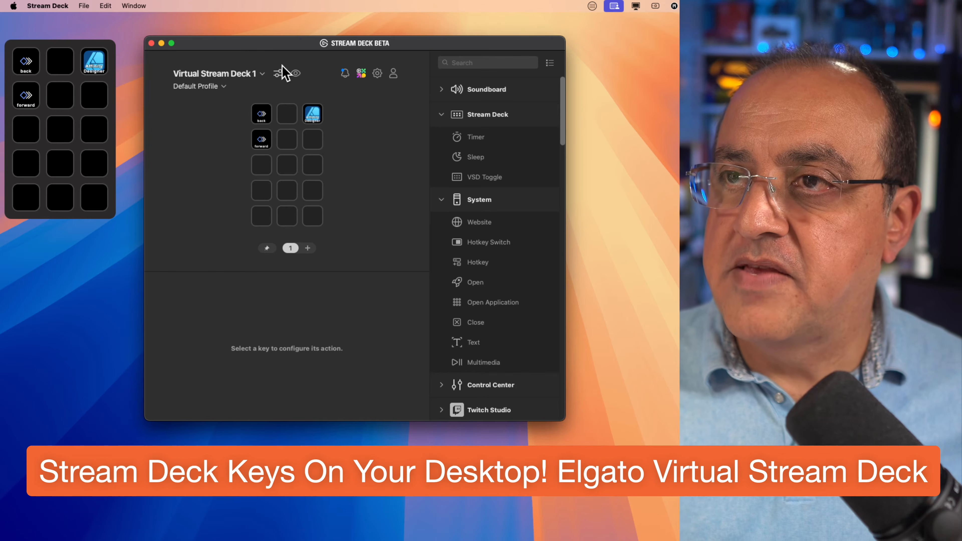
left_click(280, 73)
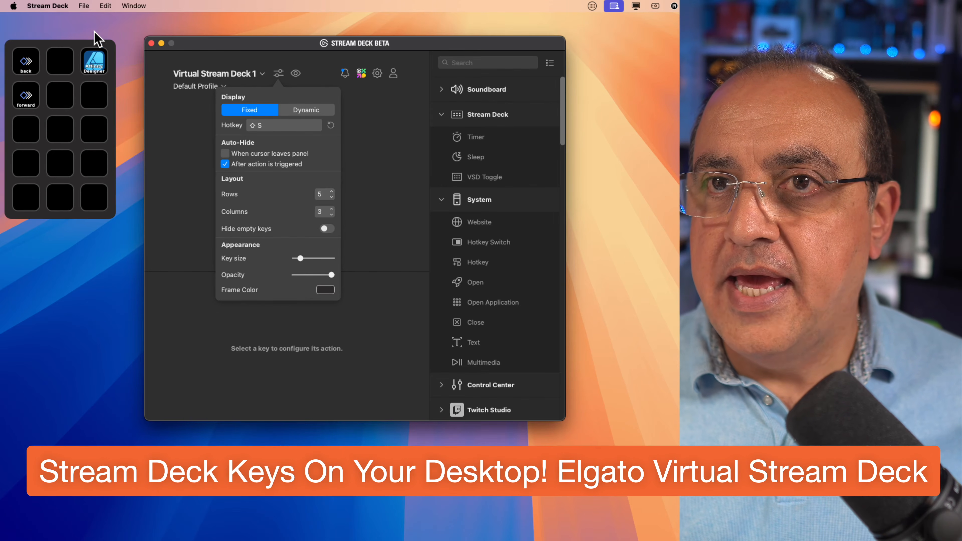
left_click(79, 34)
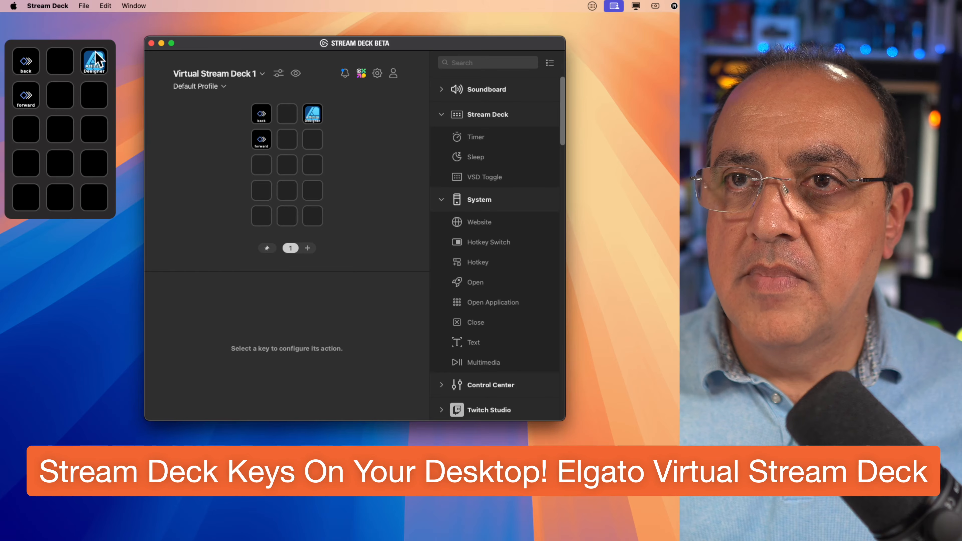
Test auto-hide by launching Affinity Designer from the virtual panel, minimise its window and show the panel again.
left_click(95, 59)
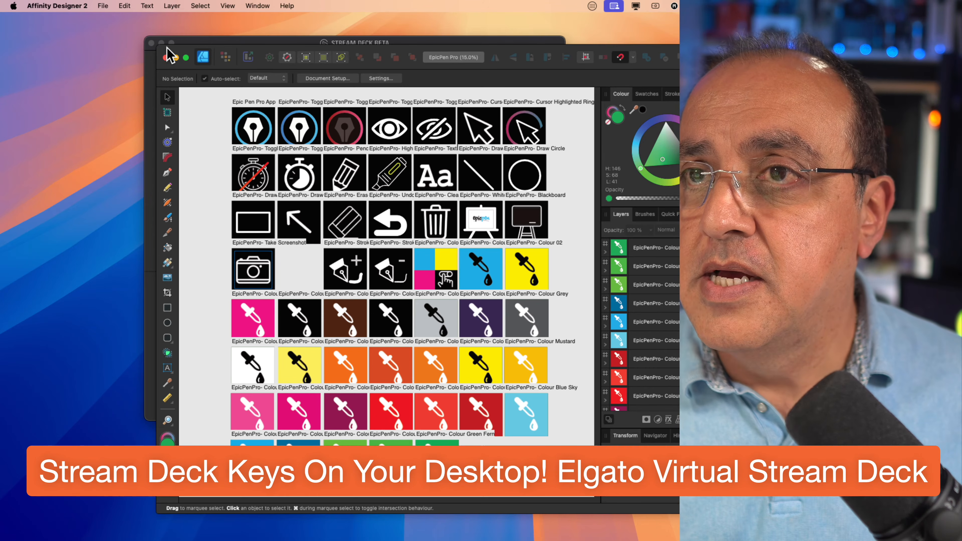
left_click(175, 57)
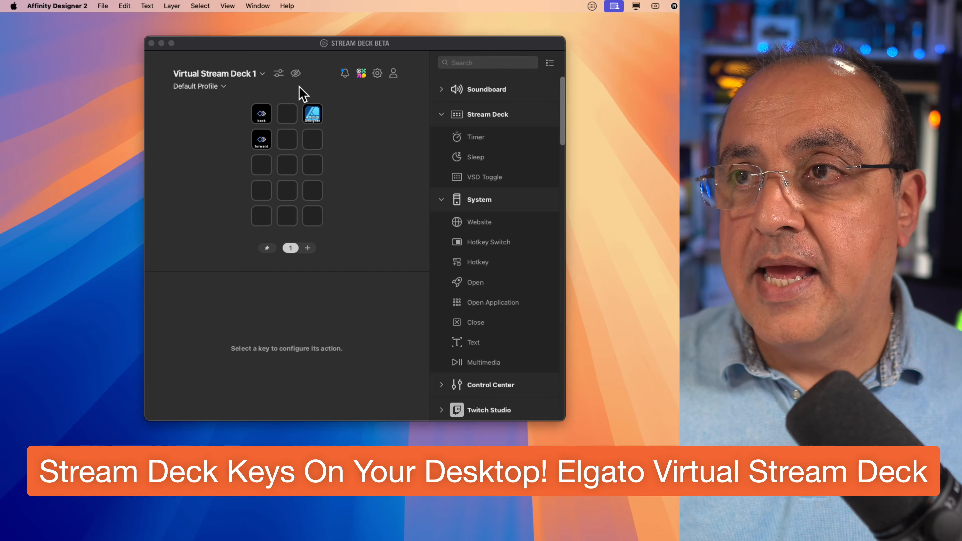
key("ctrl+shift+d")
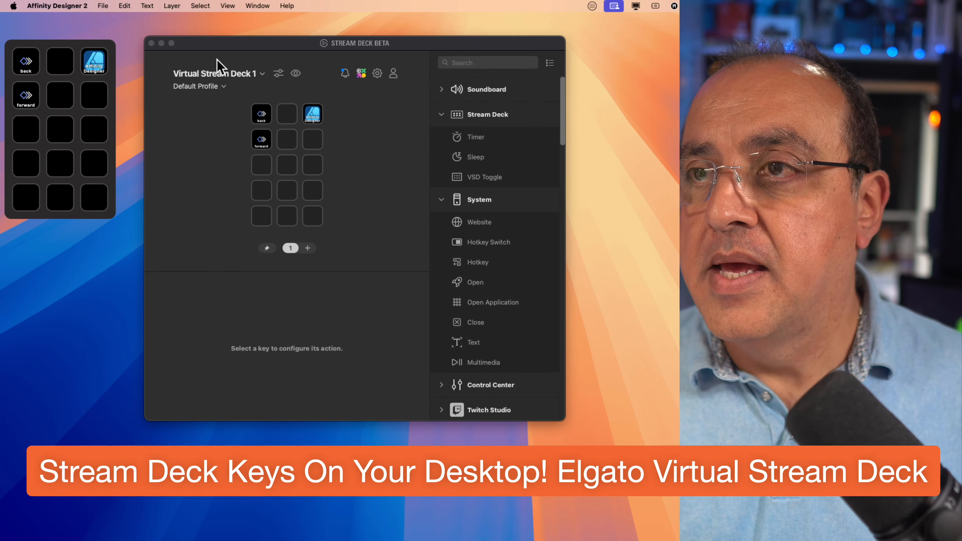
Turn off auto-hide after an action is triggered for Virtual Stream Deck 1.
left_click(277, 73)
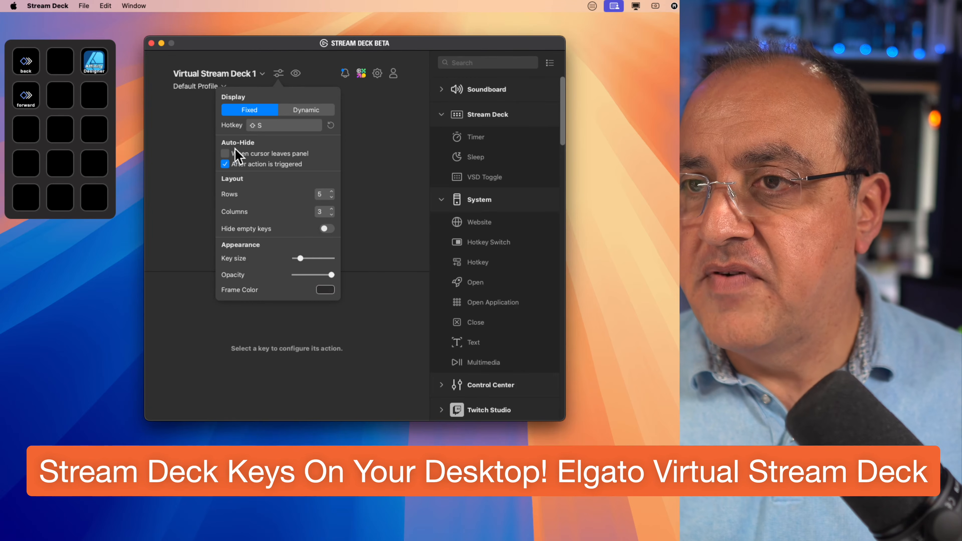
left_click(225, 164)
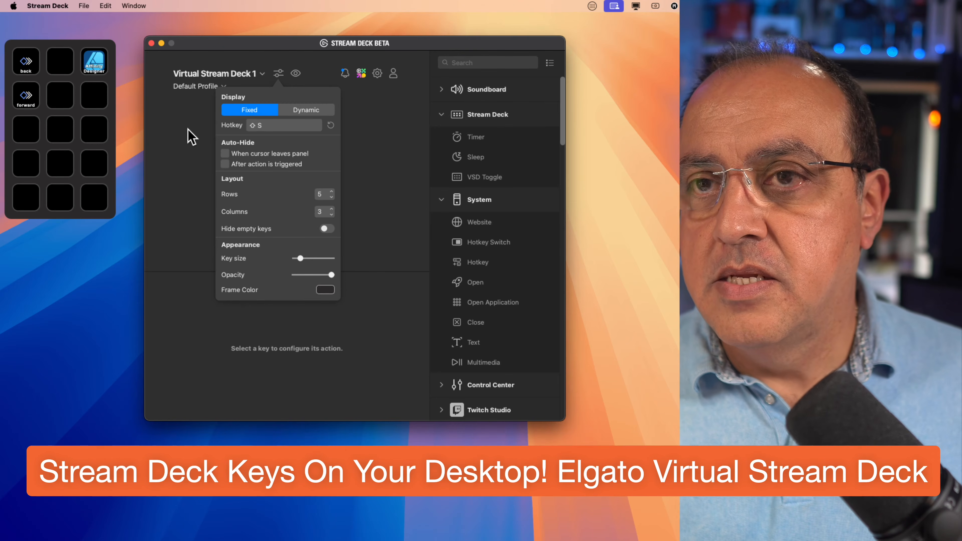
left_click(190, 137)
Add an Ecamm Live Run Scene action to the empty middle key of the top row and set its scene to Behind.
left_click(292, 117)
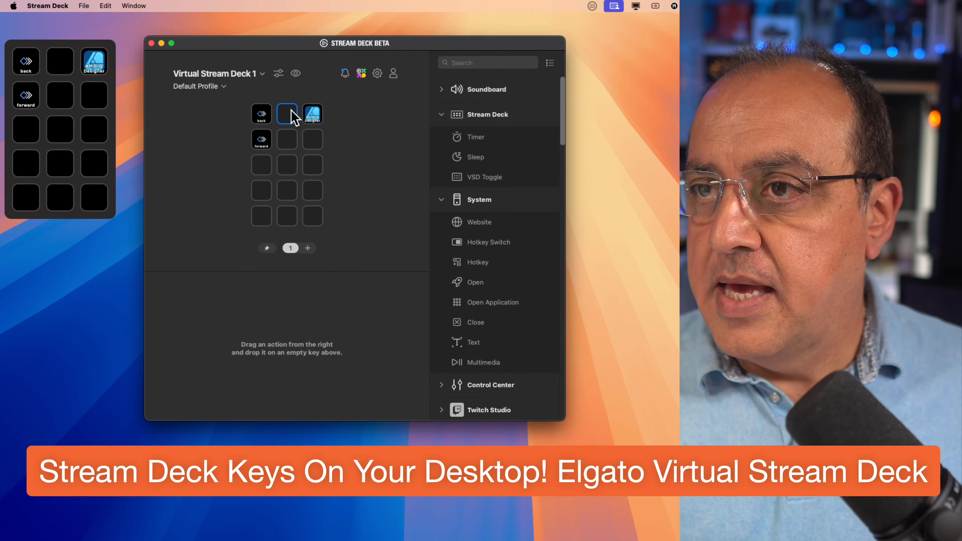
scroll(498, 220, "down", 10)
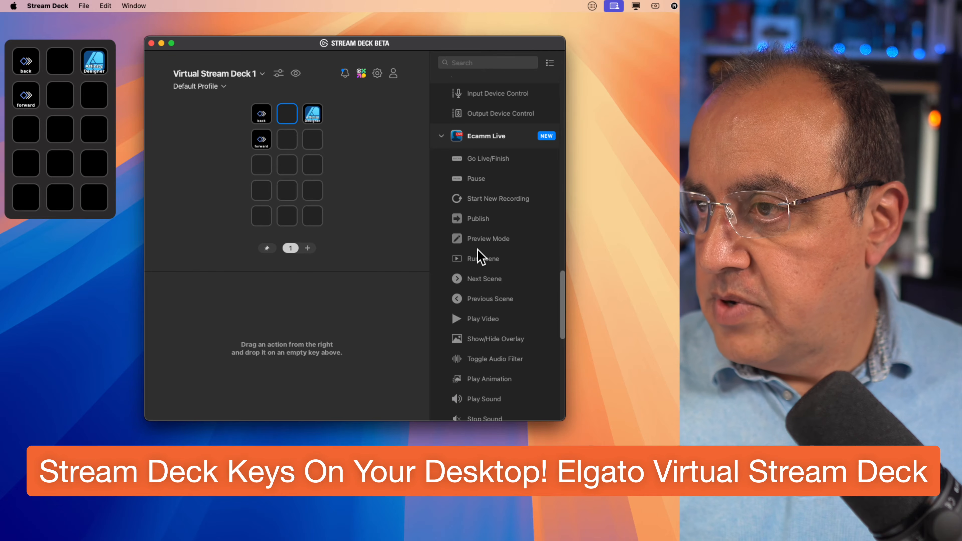
left_click_drag(474, 250, 288, 110)
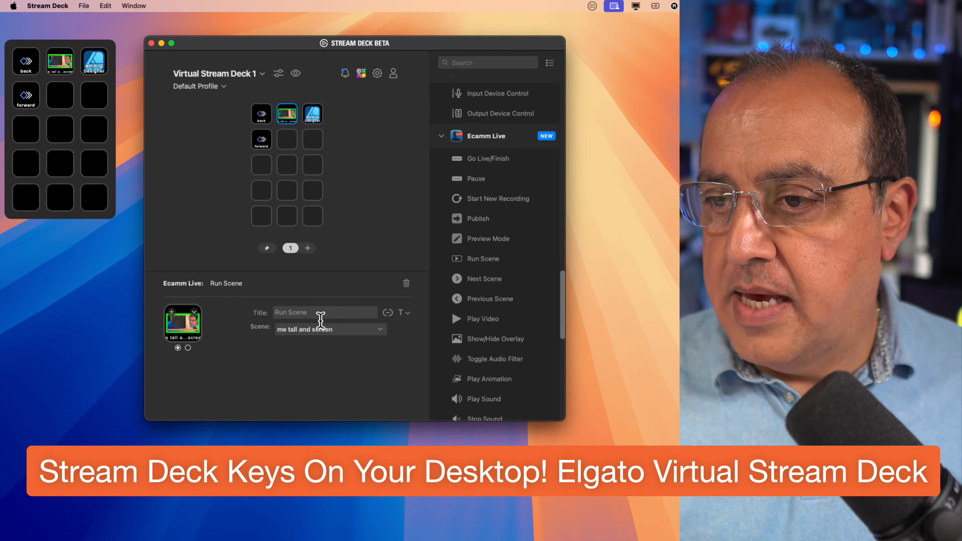
left_click(322, 328)
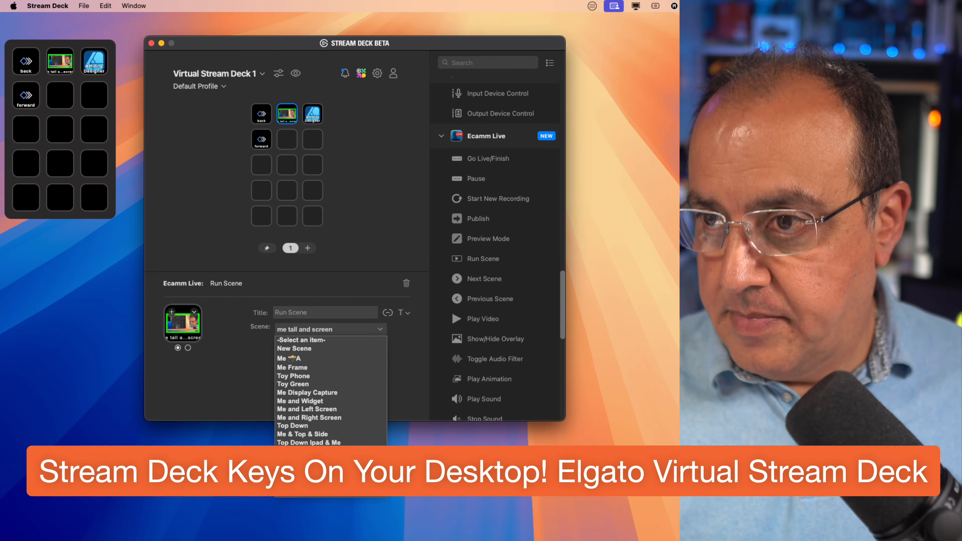
left_click(303, 467)
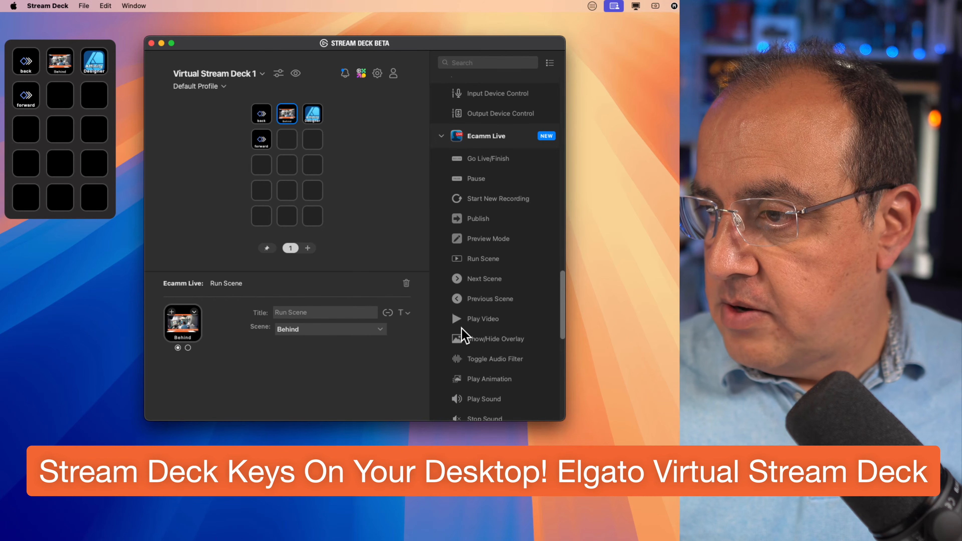
Add a Show/Hide Overlay action to the fourth row's first key, using the "Stream Deck Keys On Your Desktop! Elgato Virtual Stream Deck" overlay.
left_click_drag(460, 335, 268, 189)
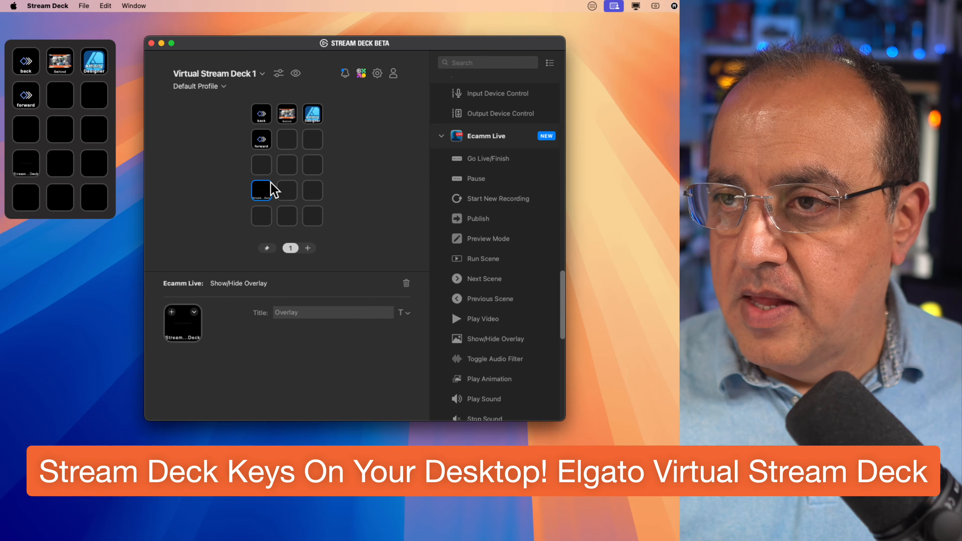
left_click(347, 329)
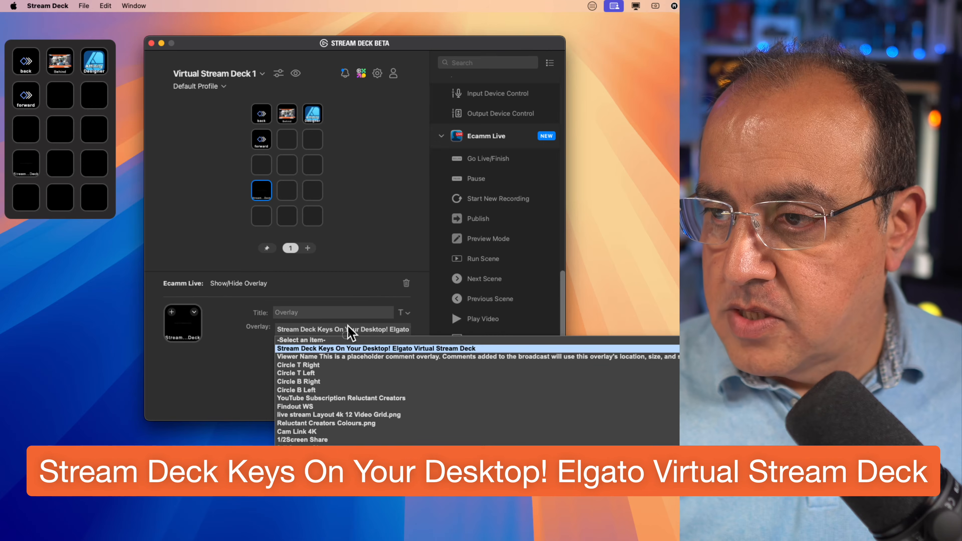
left_click(347, 350)
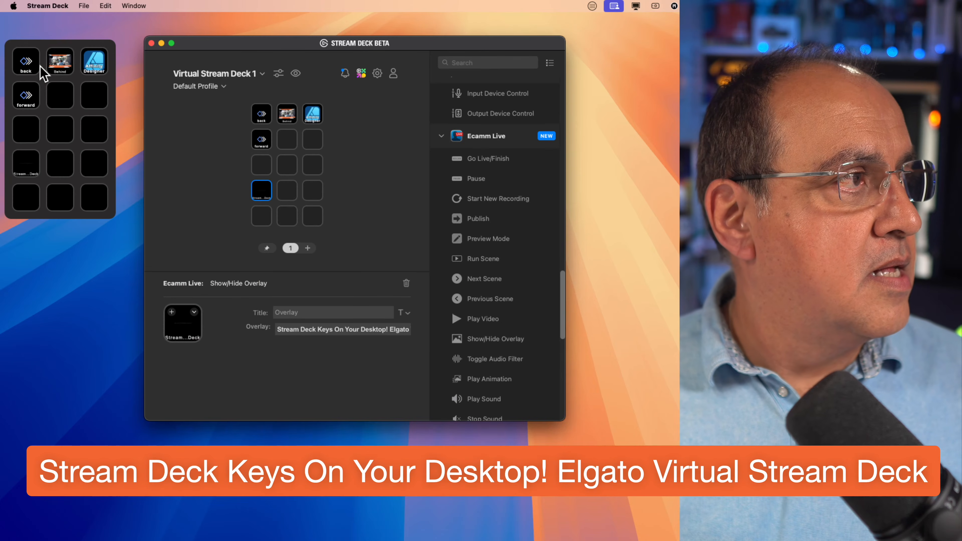
Test the Behind scene key and the teleprompter's forward and back keys from the virtual panel, and close the Teleprompter window.
left_click(66, 65)
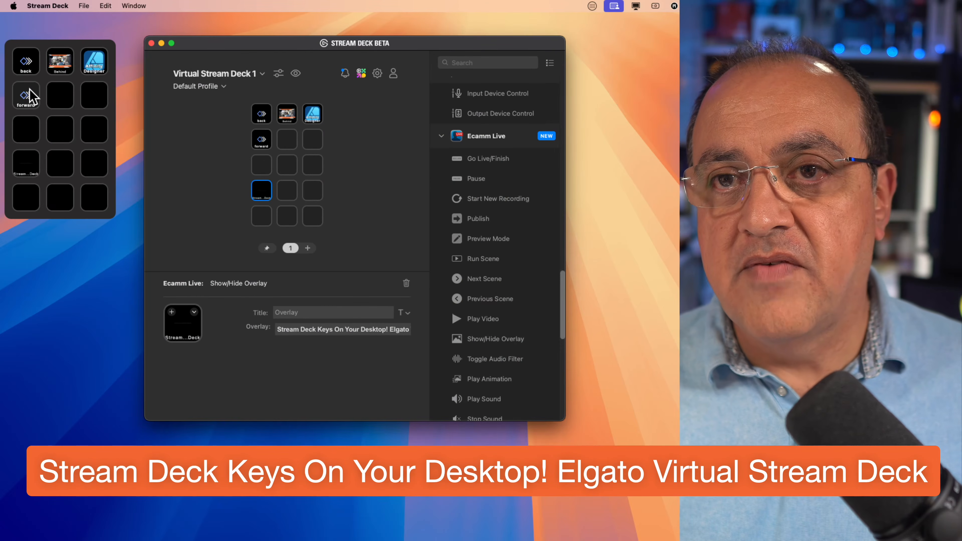
left_click(26, 96)
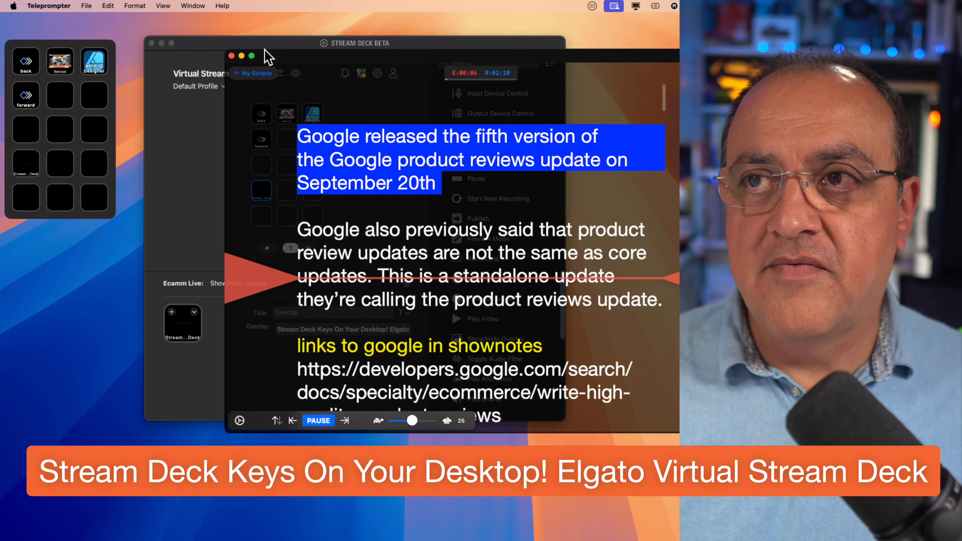
left_click(242, 55)
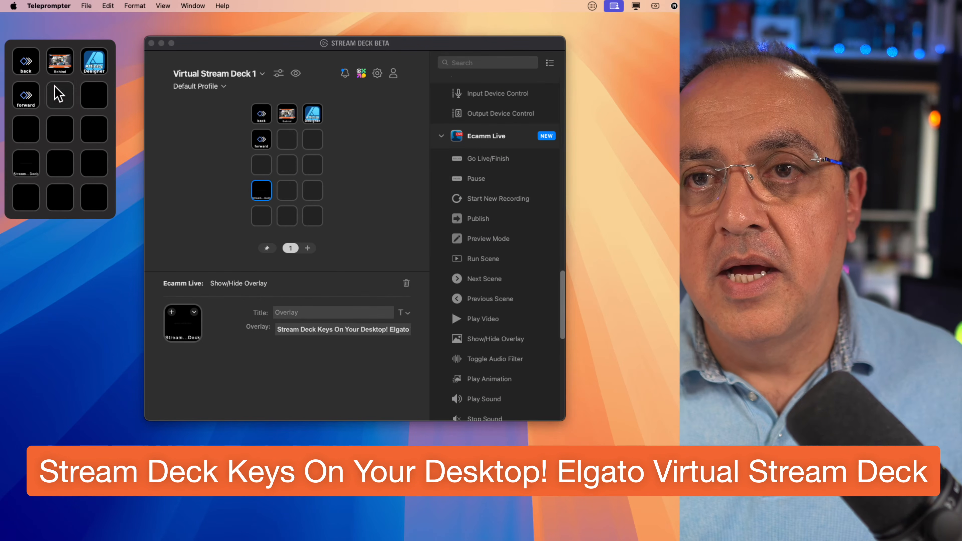
left_click(34, 96)
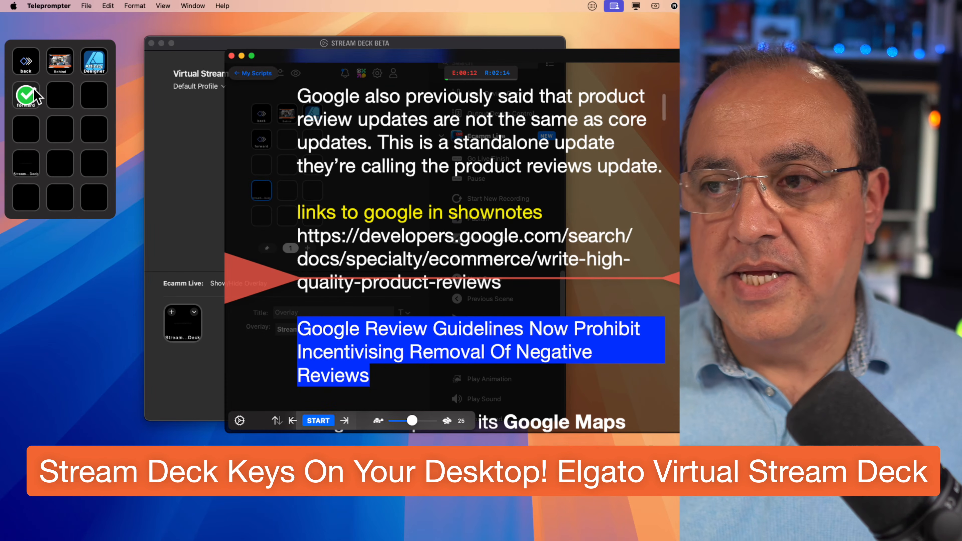
left_click(34, 95)
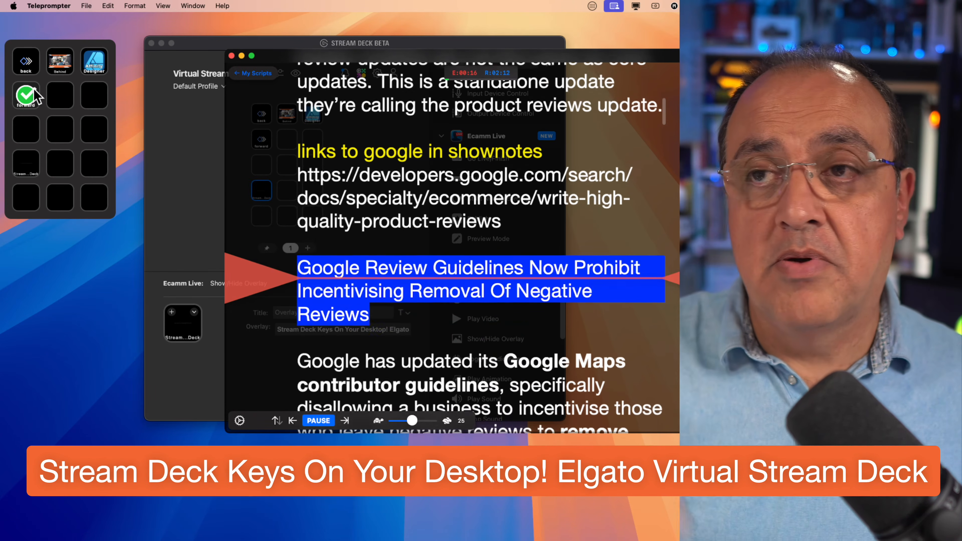
left_click(34, 61)
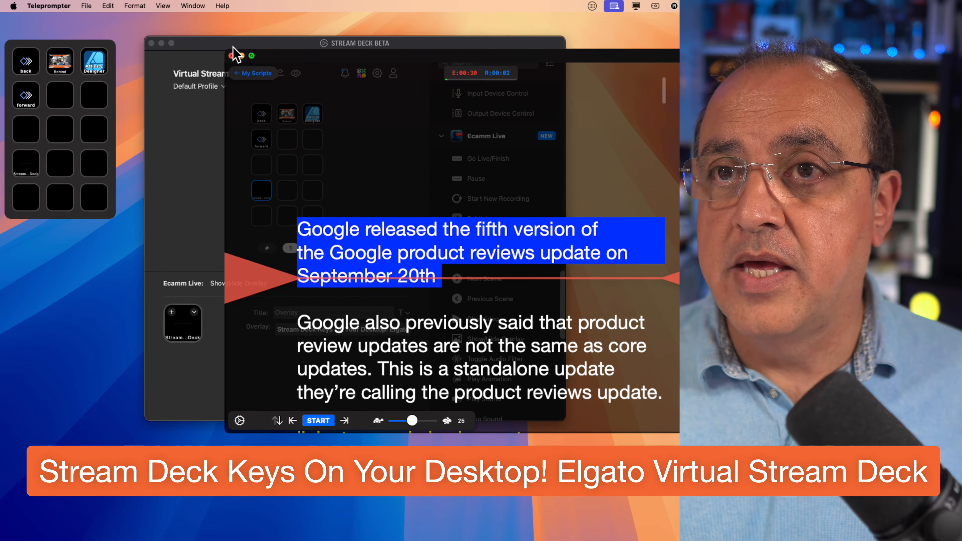
left_click(231, 55)
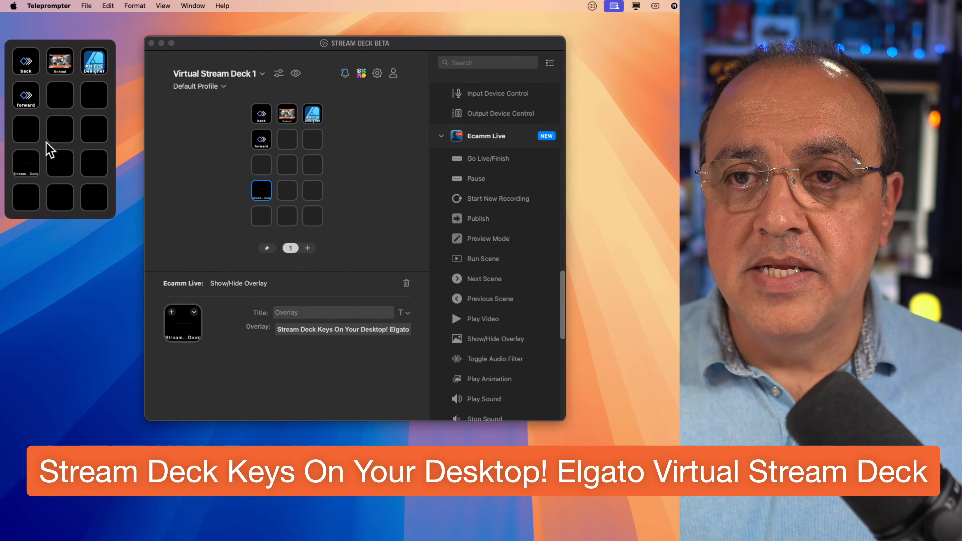
Toggle the Ecamm Live title overlay repeatedly with the virtual panel's fourth-row key.
left_click(40, 161)
left_click(40, 162)
left_click(40, 161)
left_click(40, 161)
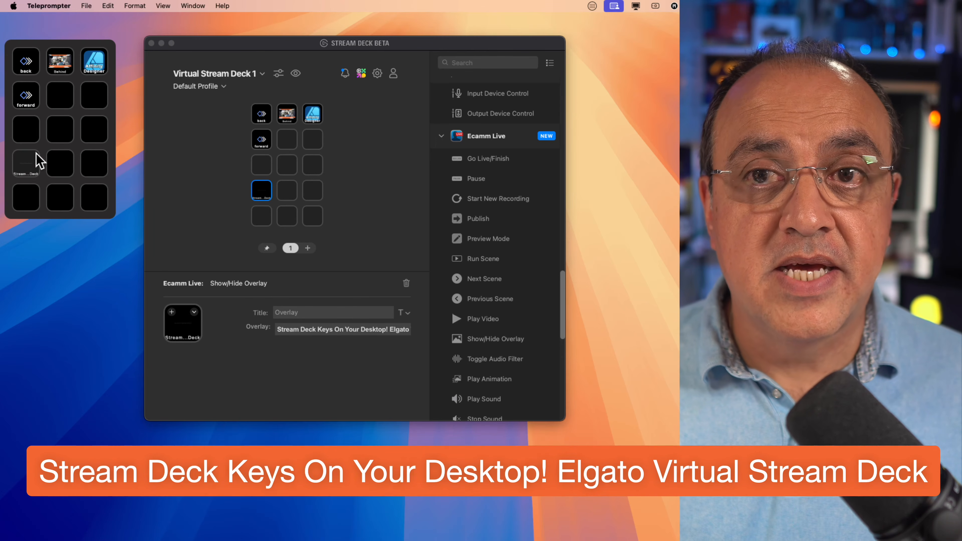
left_click(40, 161)
left_click(40, 161)
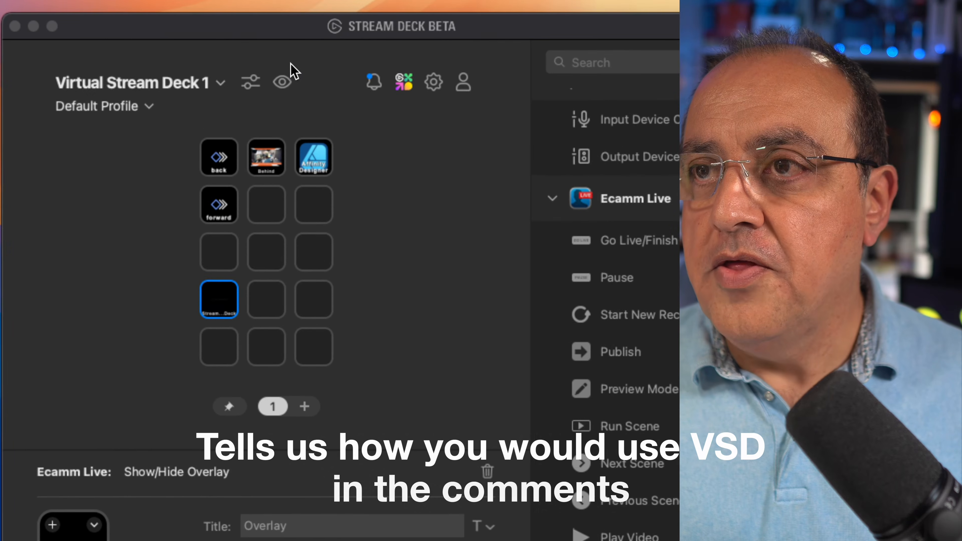
Hide the empty keys of Virtual Stream Deck 1 and slightly increase its key size.
left_click(251, 81)
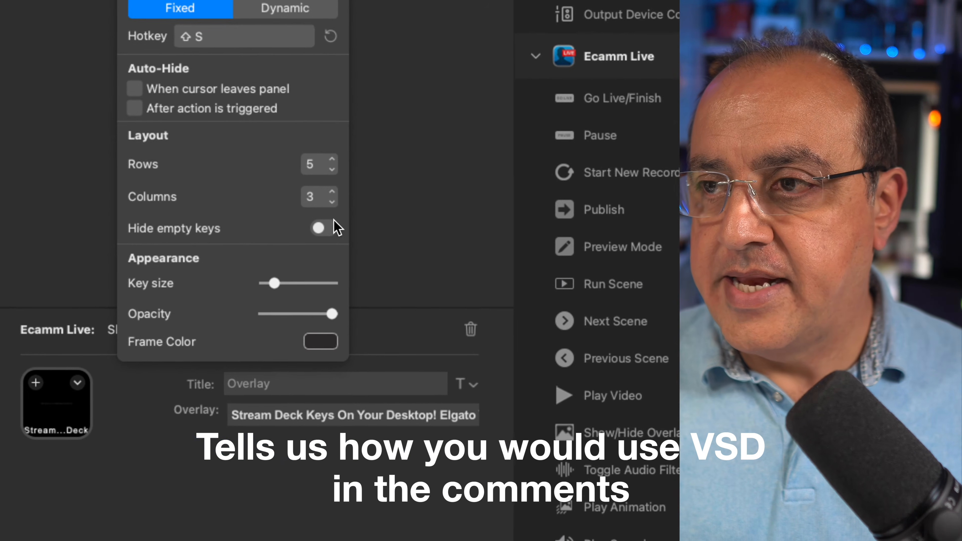
left_click(333, 221)
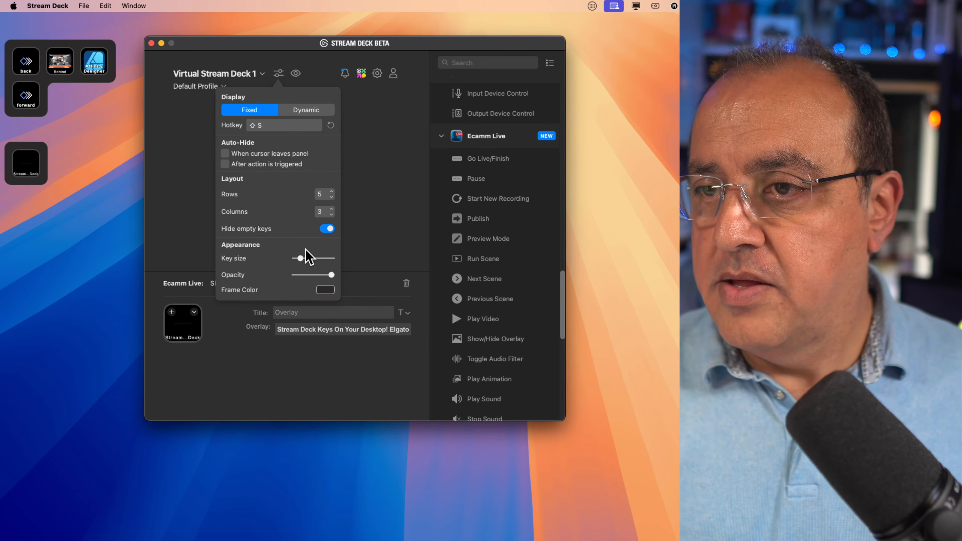
mouse_move(298, 249)
left_mouse_down()
mouse_move(360, 250)
mouse_move(304, 251)
left_mouse_up()
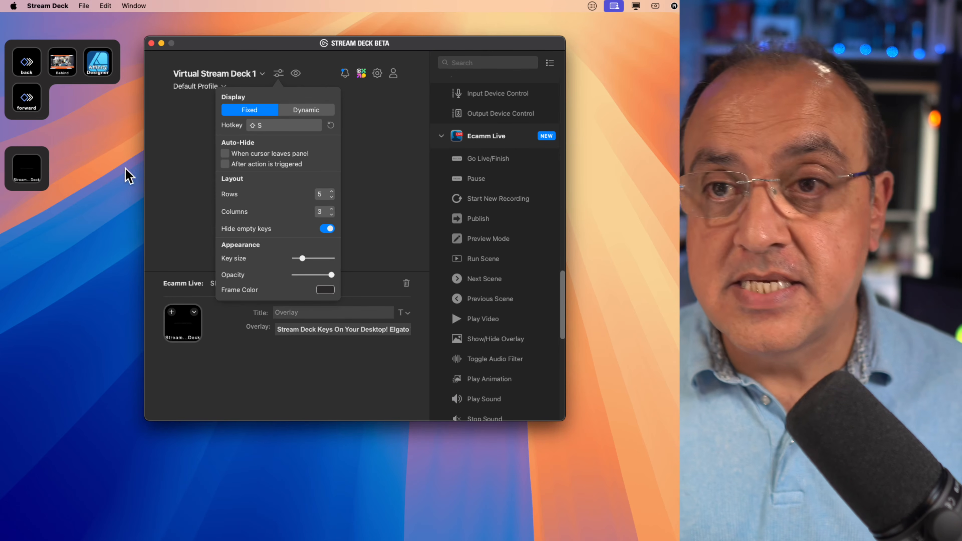
left_click(32, 165)
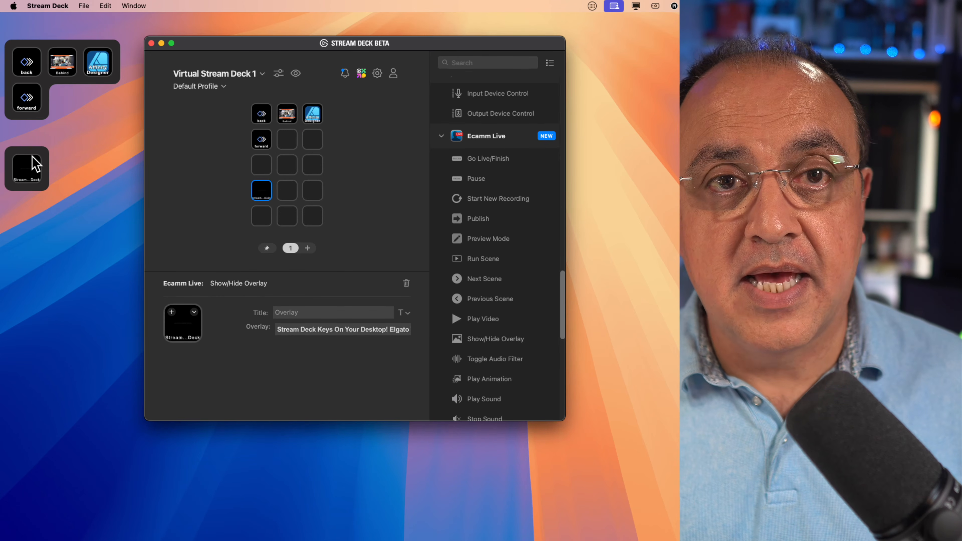
Preview a green frame colour on the virtual panel and apply the near-black swatch instead, with opacity at maximum.
left_click(278, 73)
mouse_move(333, 275)
left_mouse_down()
mouse_move(305, 275)
mouse_move(332, 275)
left_mouse_up()
left_click(323, 289)
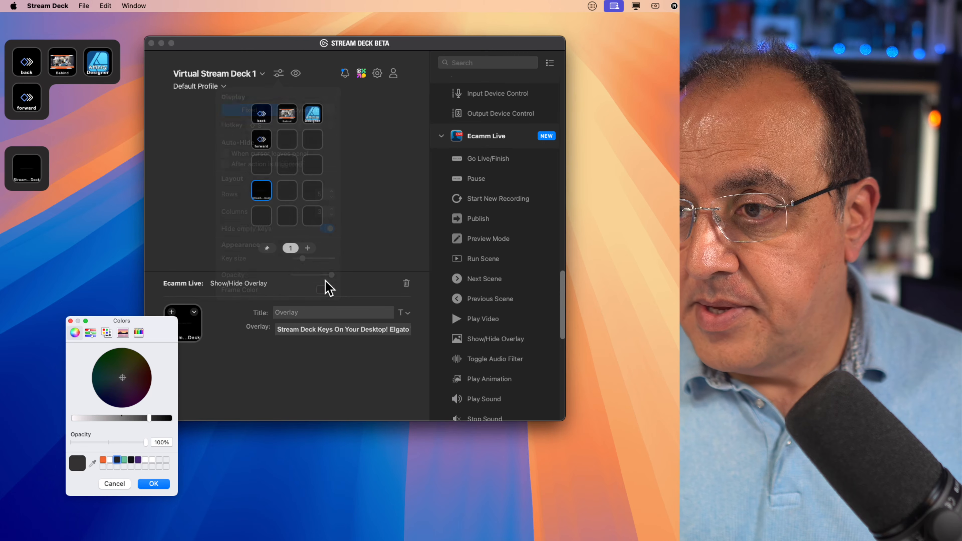
left_click(124, 459)
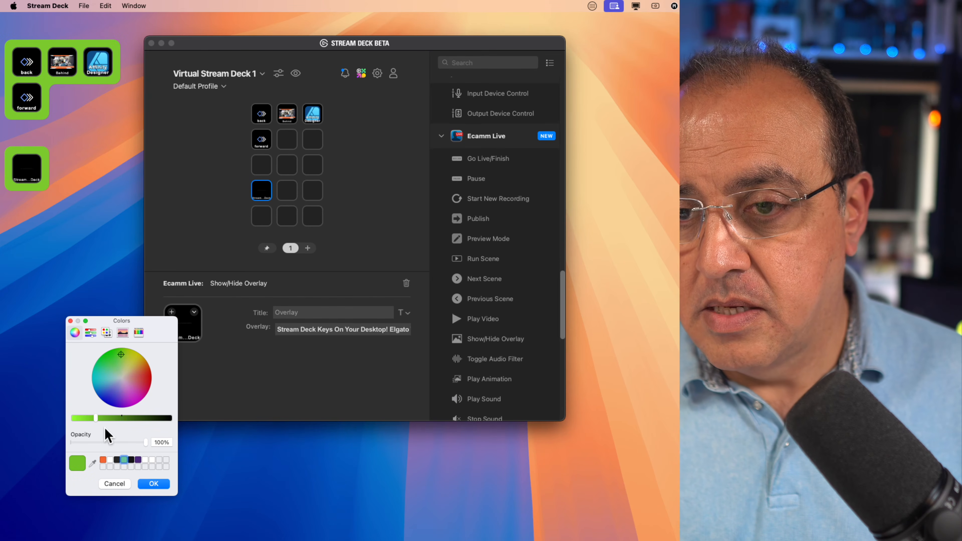
left_click(130, 460)
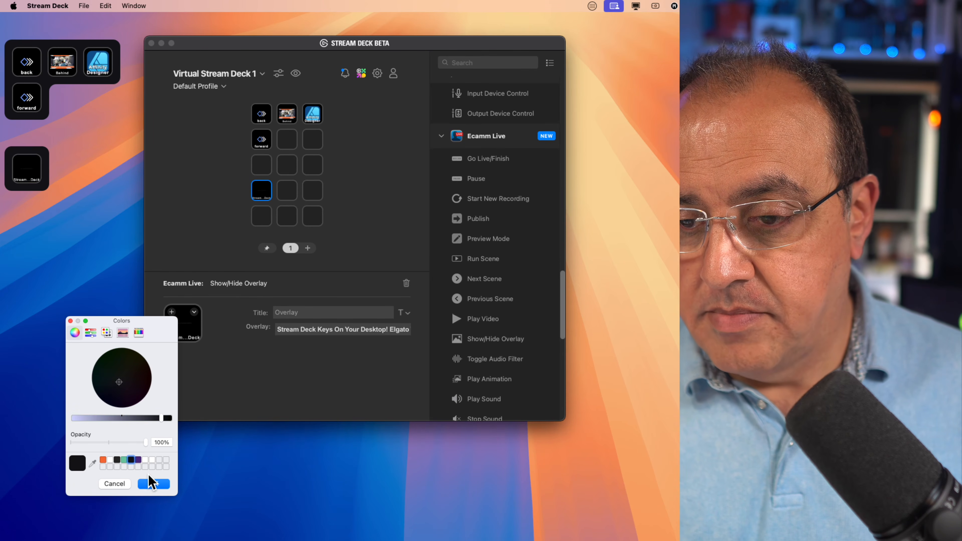
left_click(154, 483)
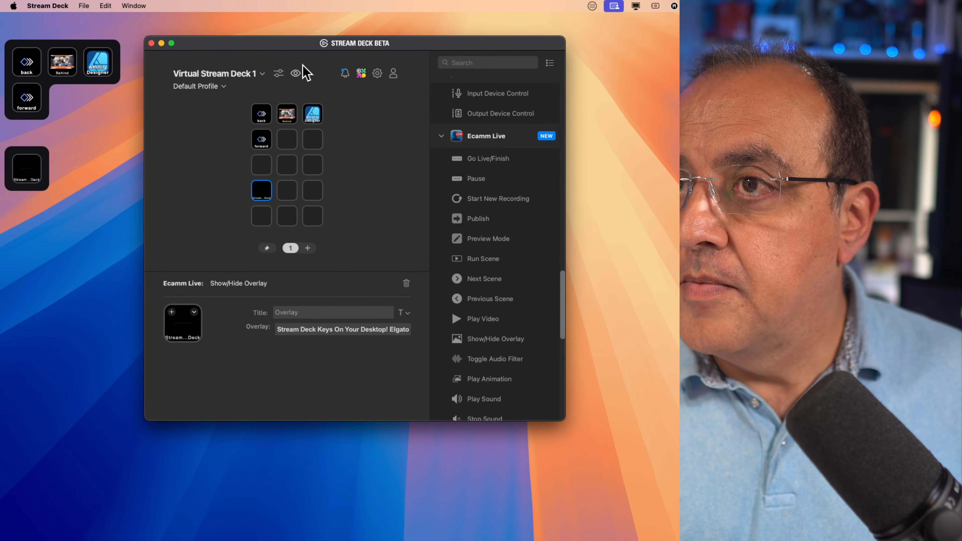
Set the layout of Virtual Stream Deck 1 to 8 rows and 8 columns and show its empty keys again.
left_click(279, 73)
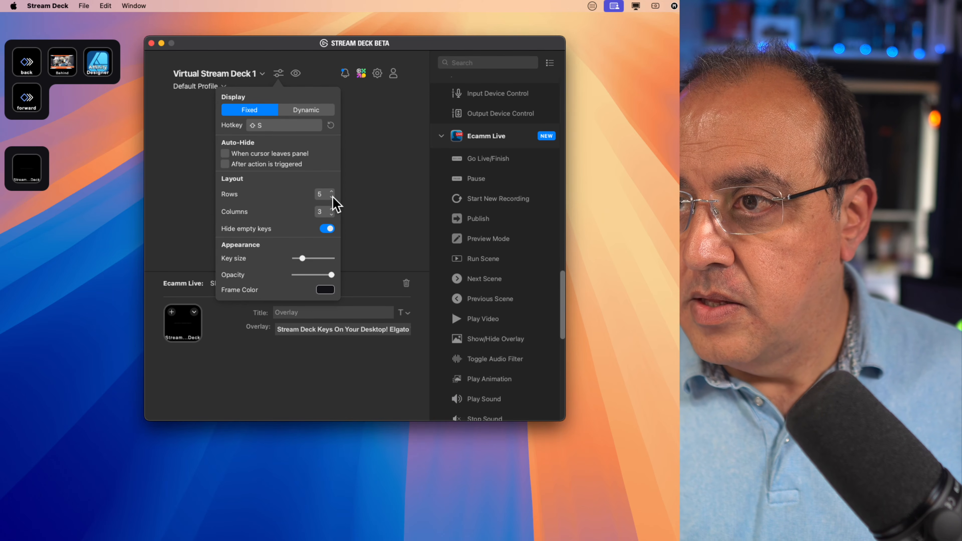
left_click(331, 209)
left_click(331, 209)
left_click(331, 209)
left_click(332, 209)
left_click(332, 209)
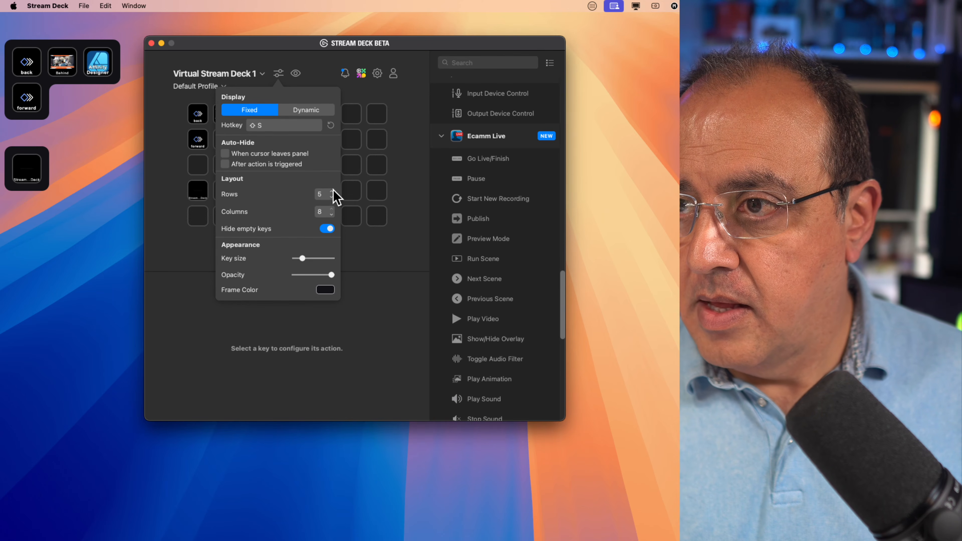
left_click(332, 191)
left_click(331, 191)
left_click(332, 191)
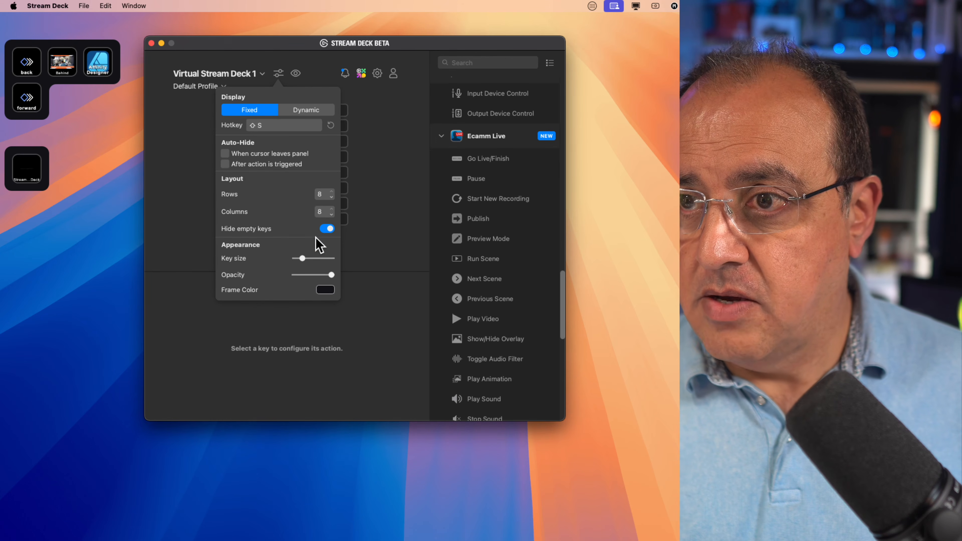
left_click(326, 229)
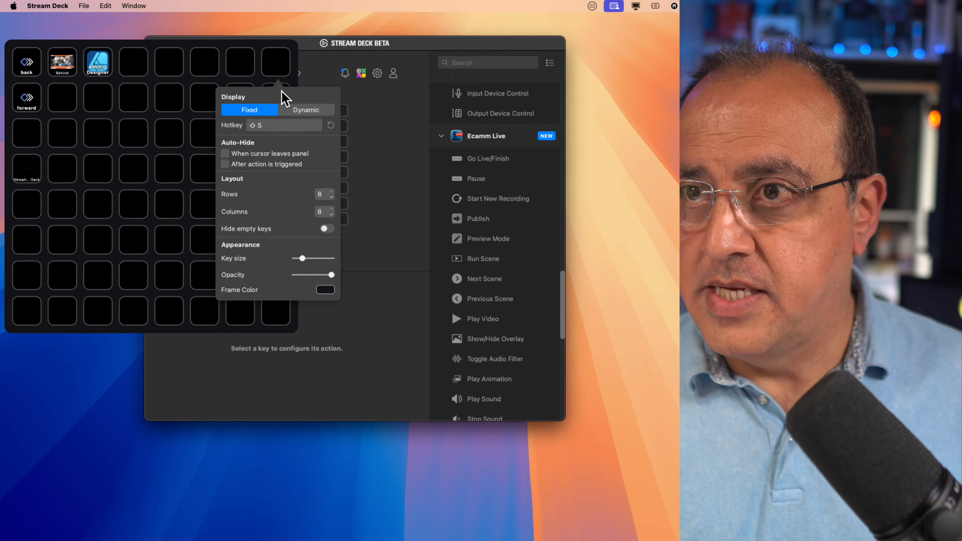
left_click(319, 69)
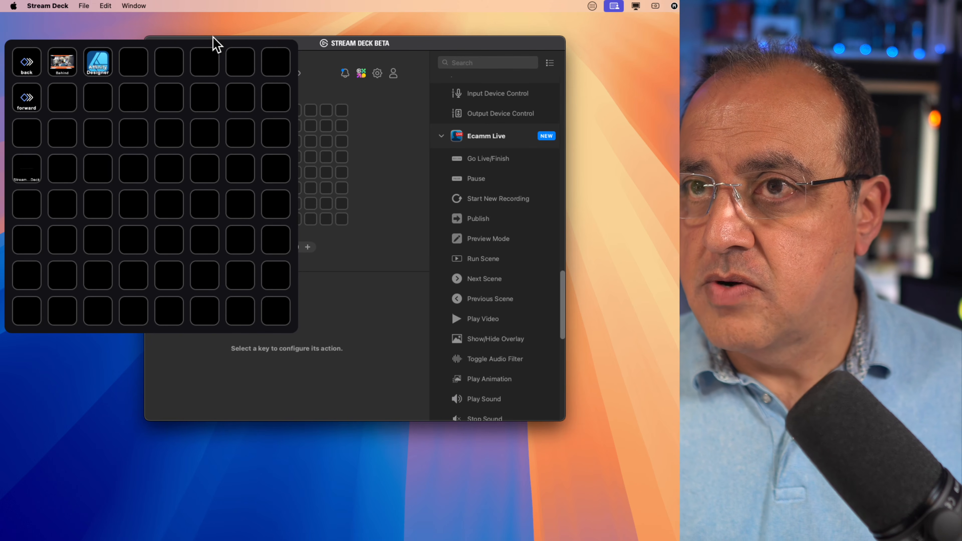